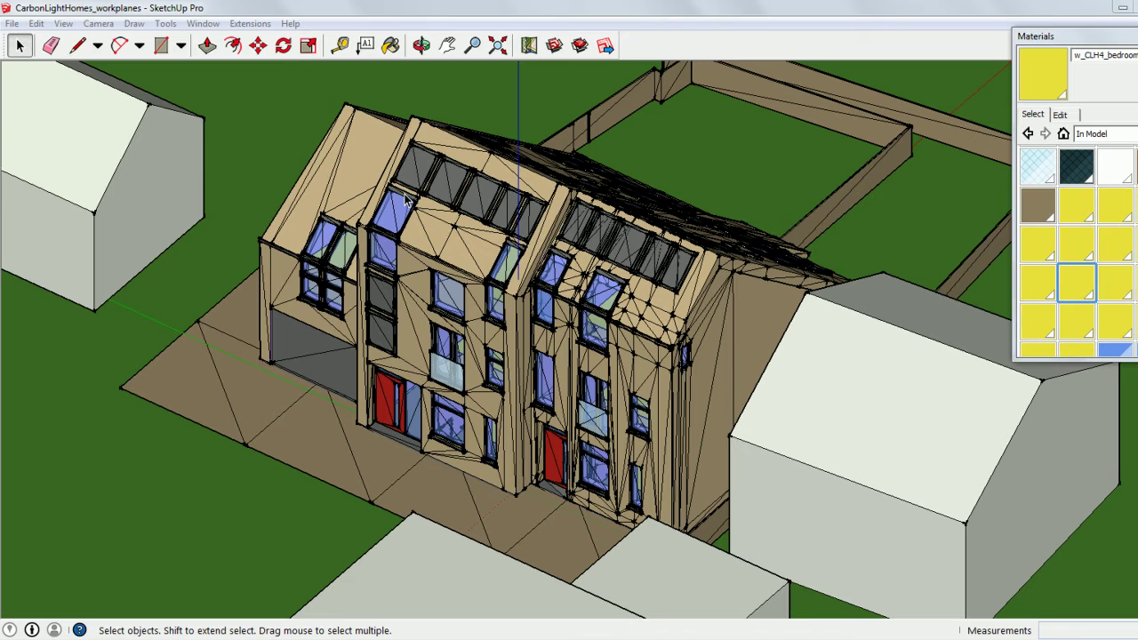
Place a section plane on the front facade and push it deep into the house.
left_click(165, 23)
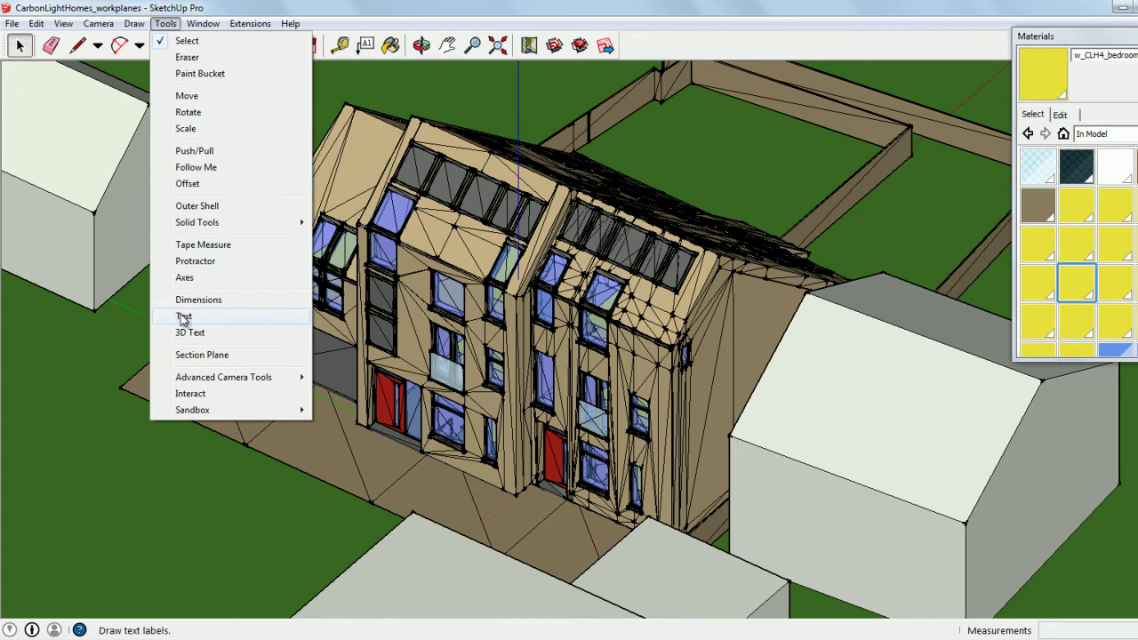
left_click(185, 354)
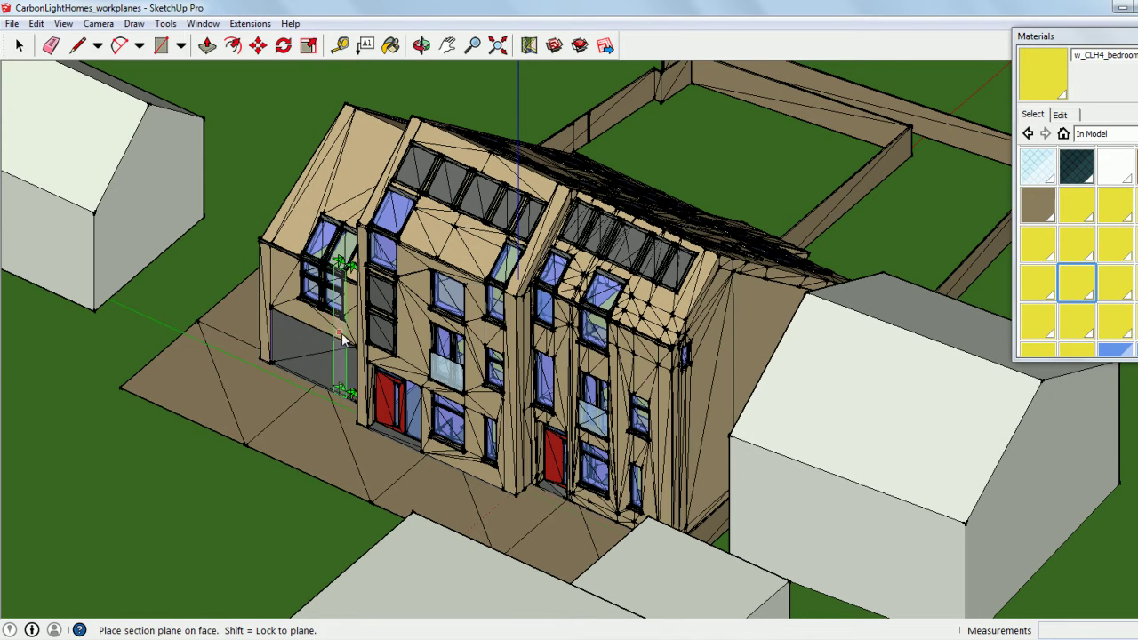
left_click(419, 332)
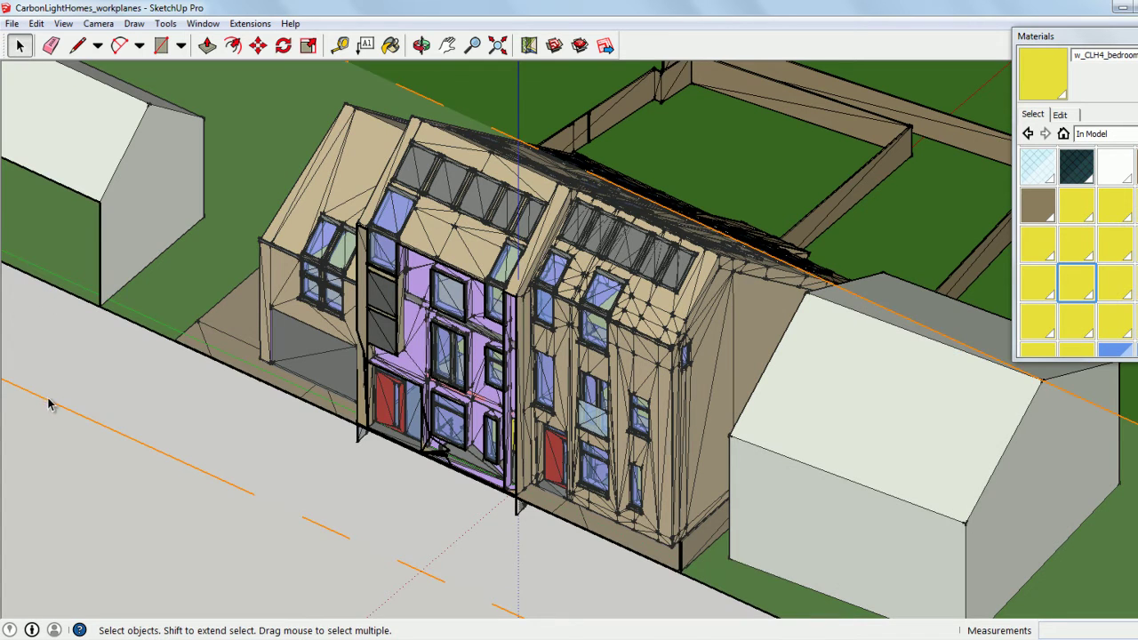
left_click(258, 44)
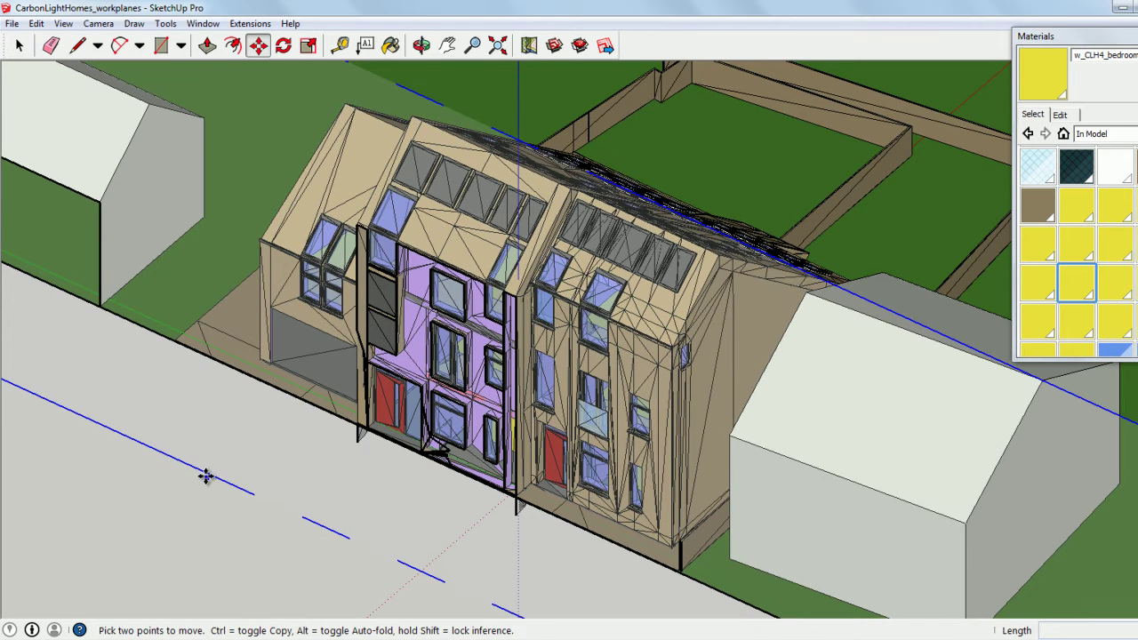
left_click(214, 471)
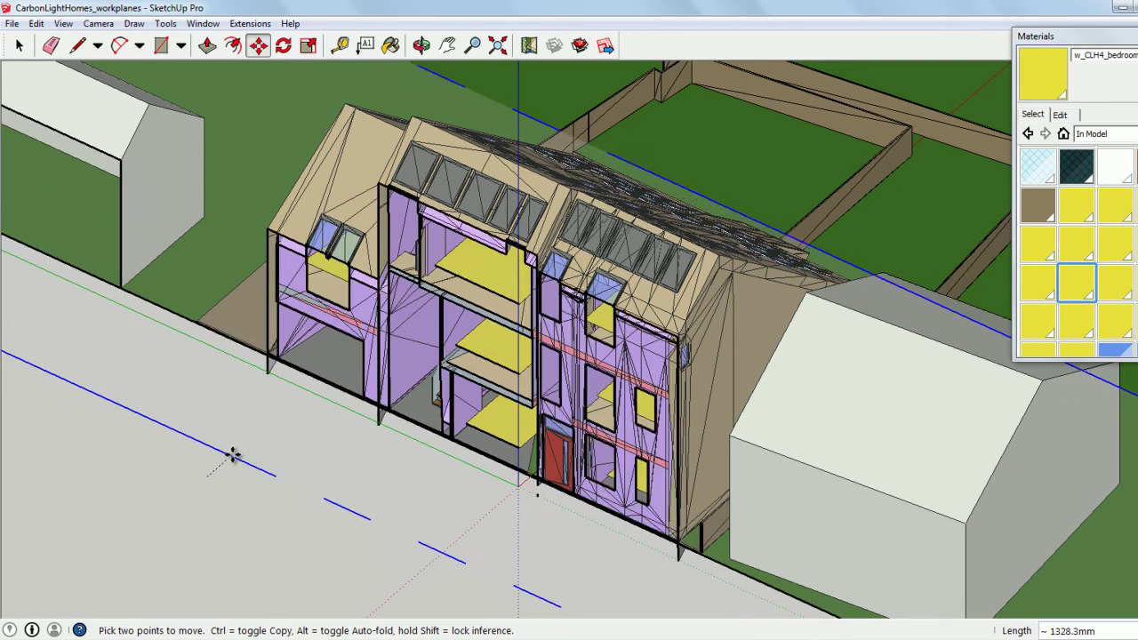
left_click(238, 452)
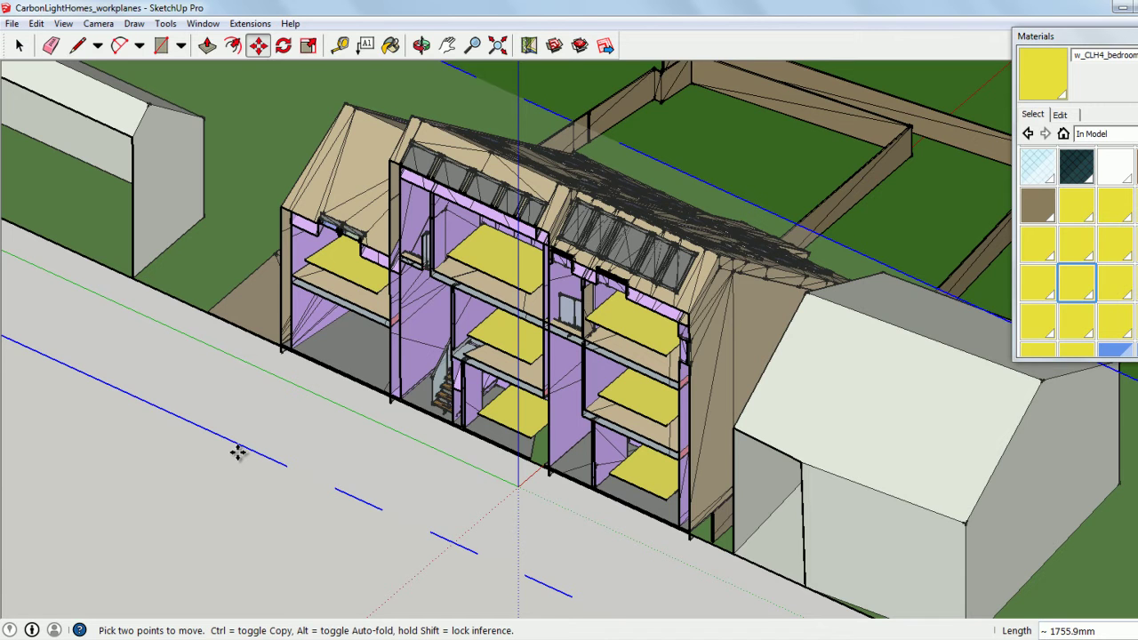
key("space")
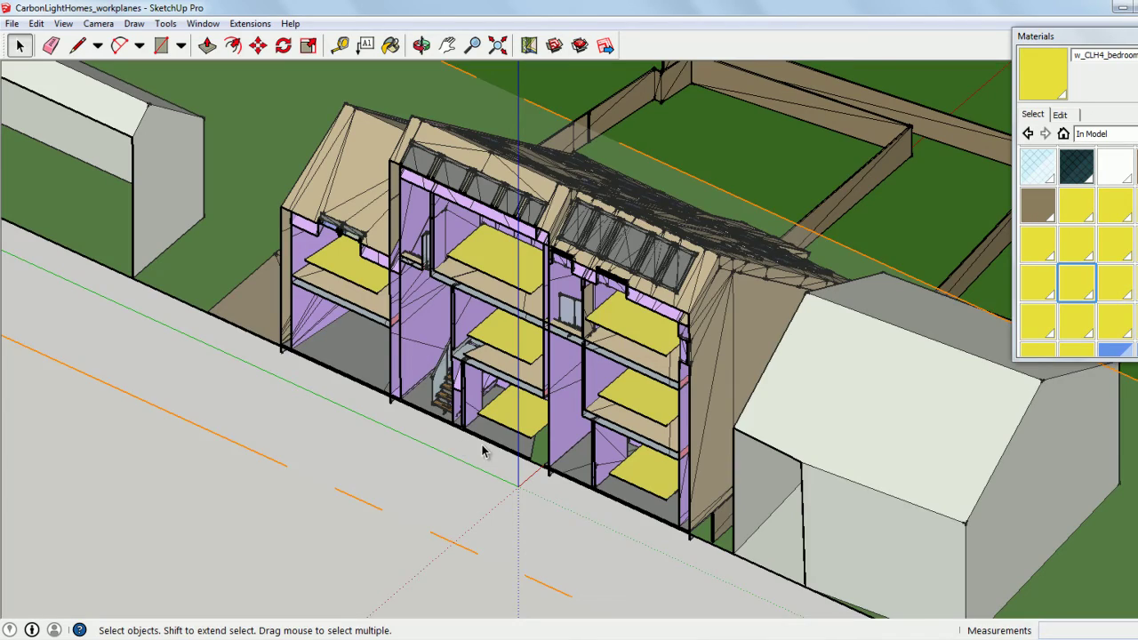
Import the CarbonLightHomes_workplanes SketchUp model into Daylight Visualizer at scale factor 1.0000.
middle_click_drag(483, 453, 496, 353)
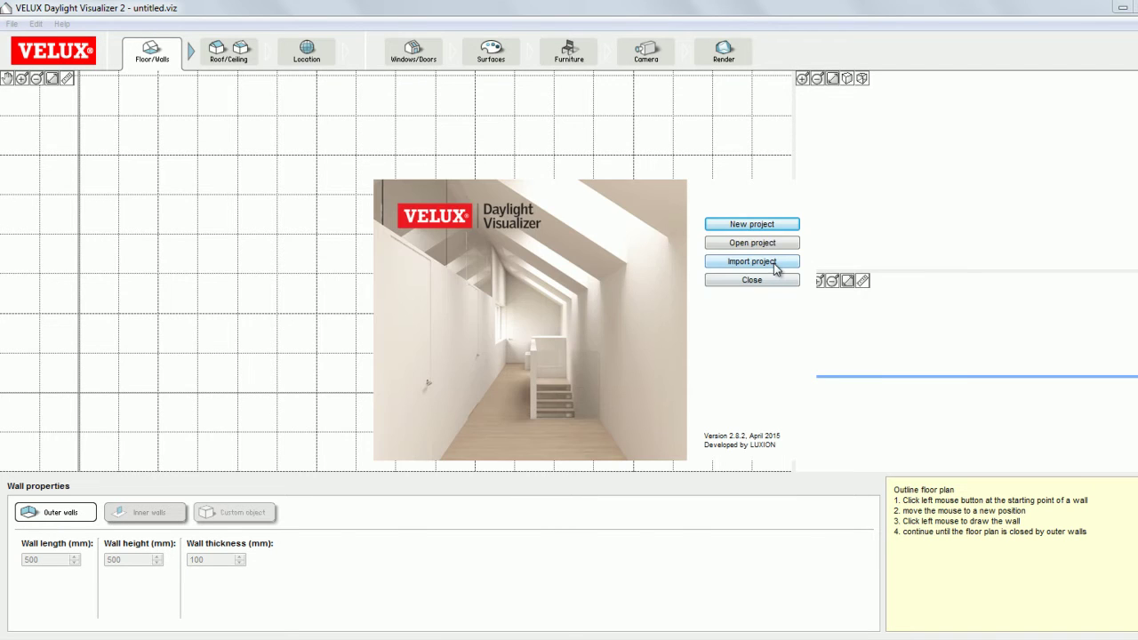
left_click(774, 264)
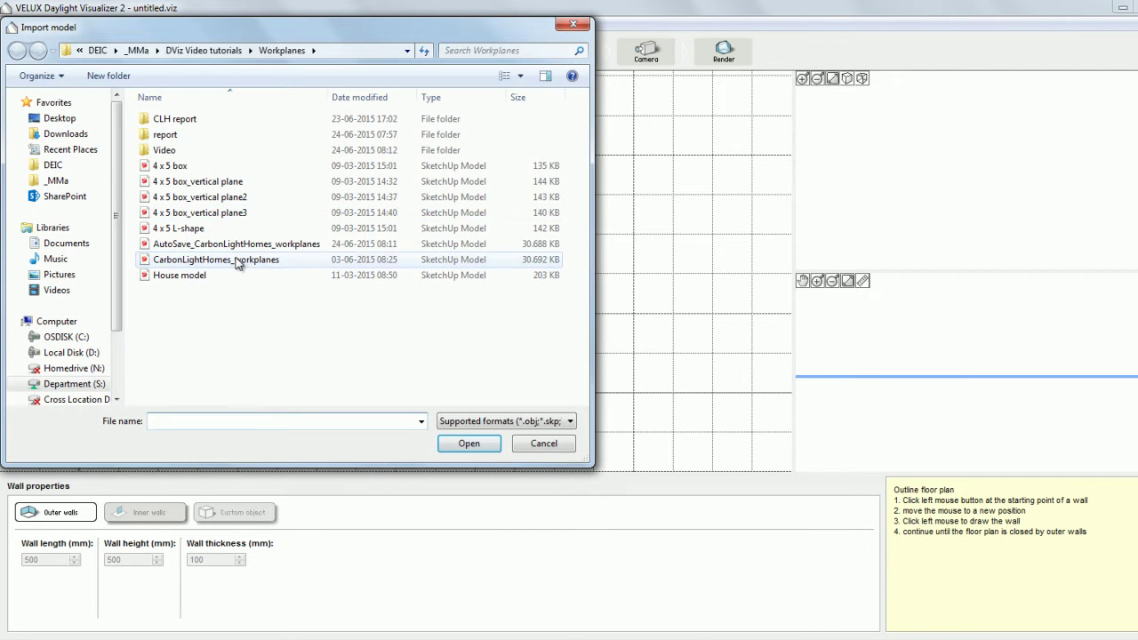
left_click(238, 260)
left_click(469, 443)
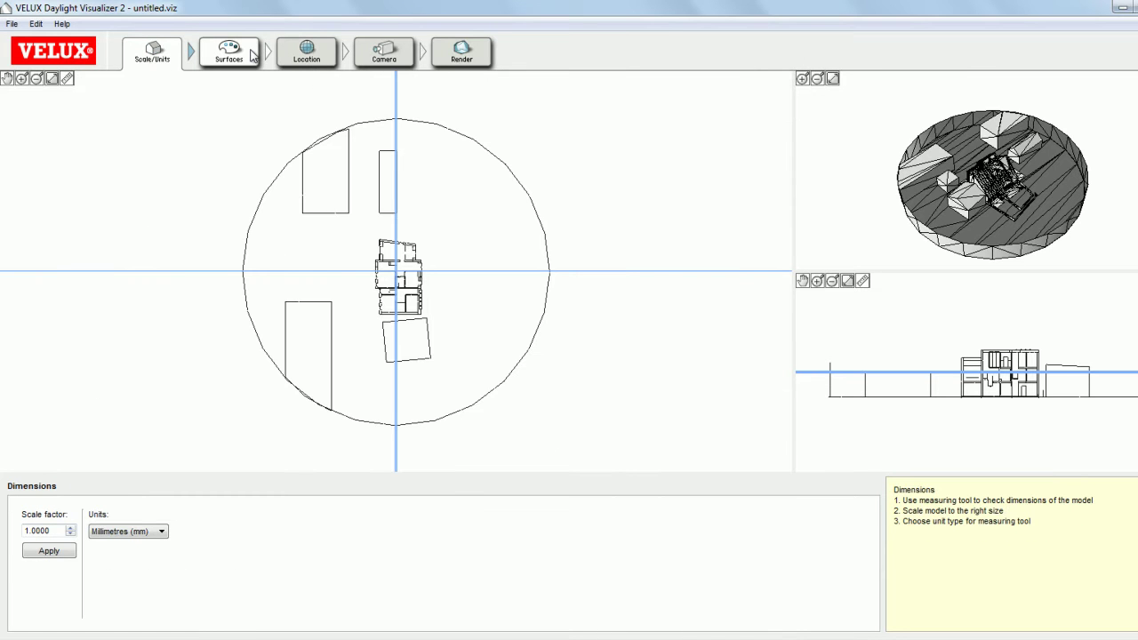
Check the Zone settings of the w_CLH3 bedroom1, kitchen and living room work planes.
left_click(252, 55)
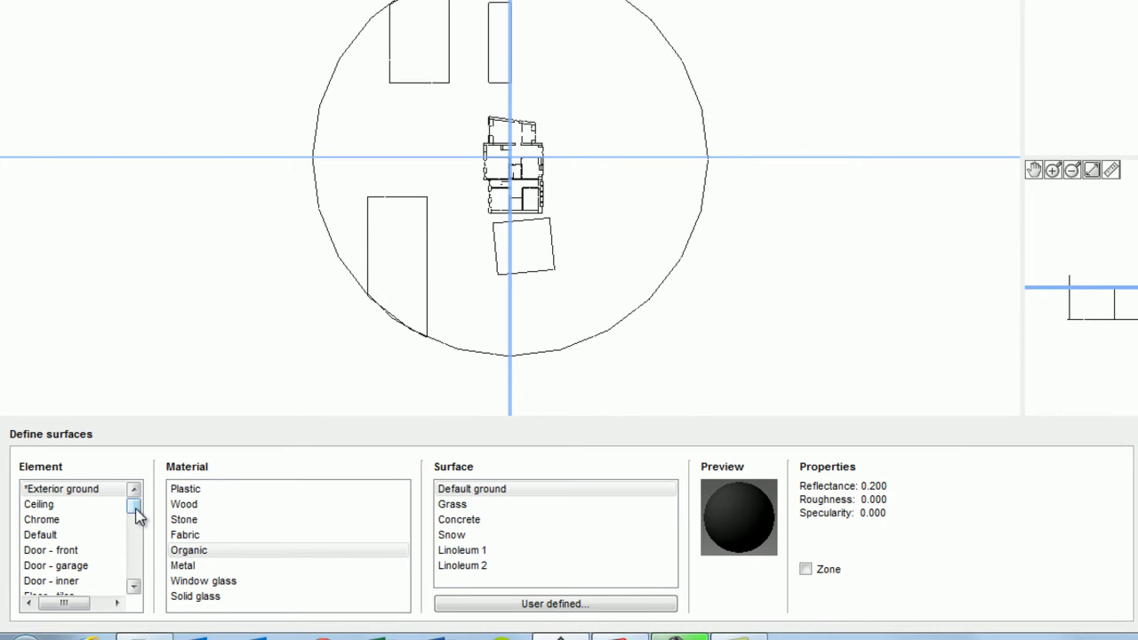
left_click_drag(136, 515, 137, 545)
left_click(71, 534)
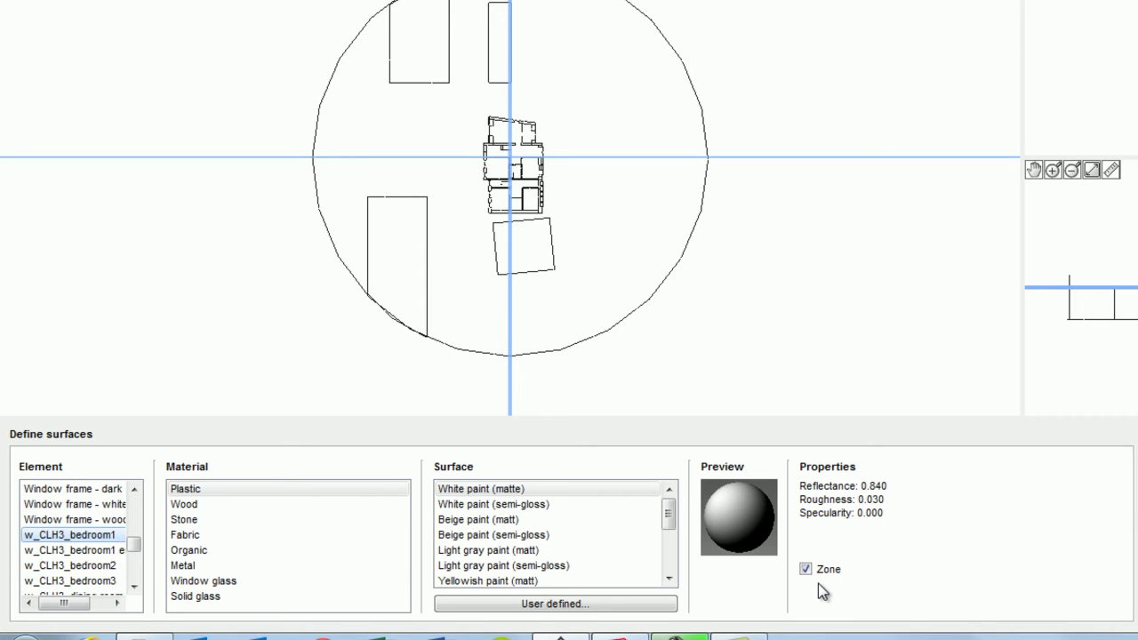
left_click_drag(135, 544, 138, 559)
left_click(56, 536)
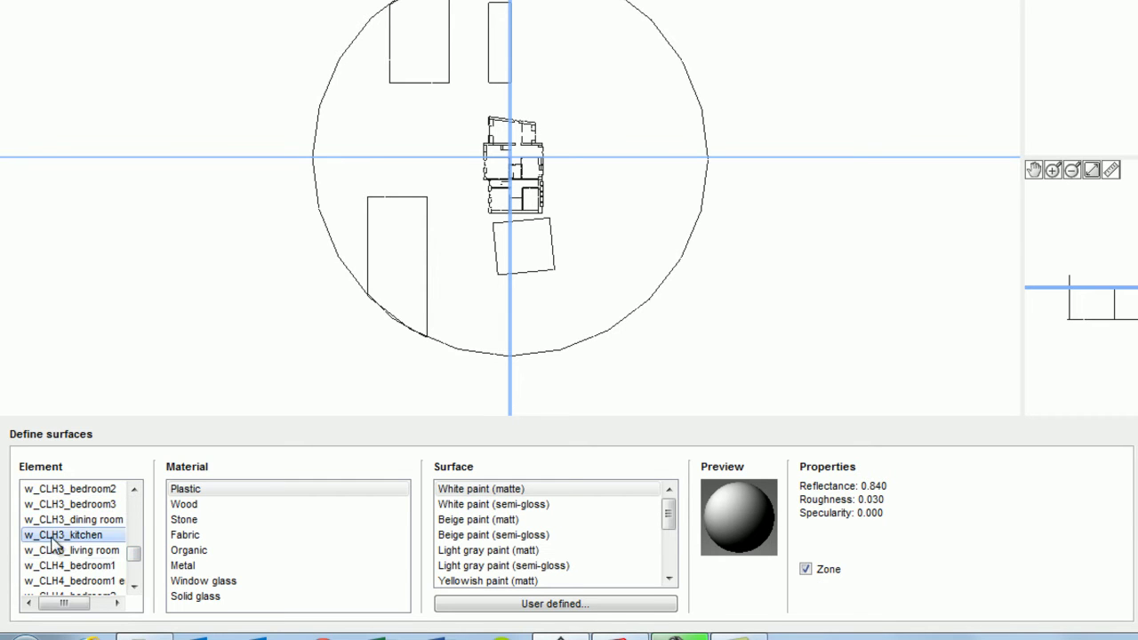
left_click(93, 550)
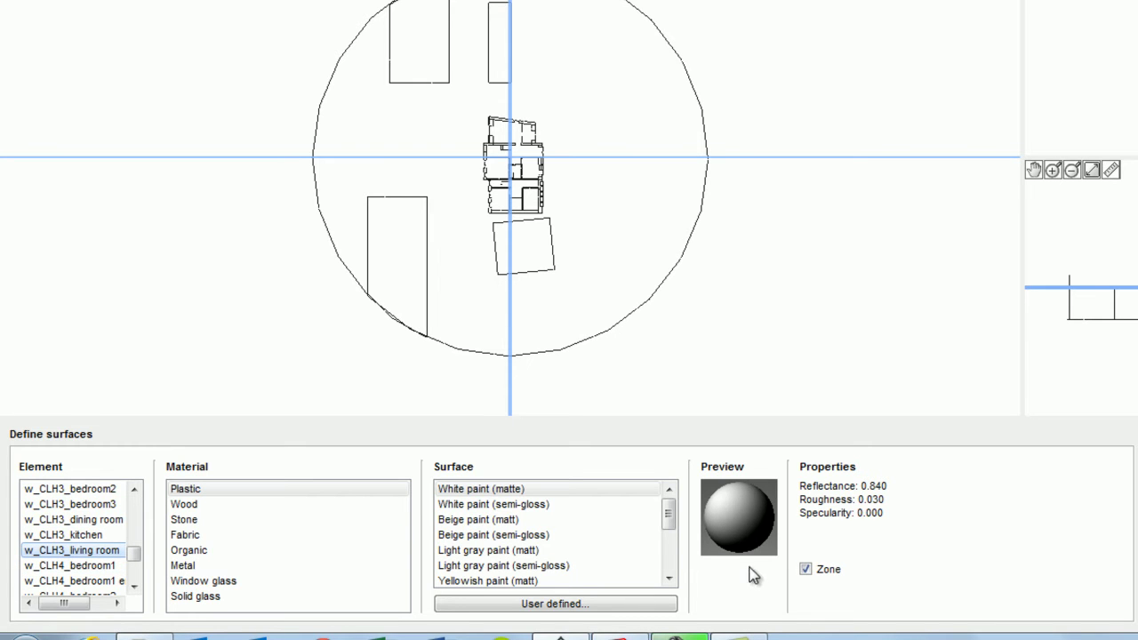
Give the Exterior ground the Organic material and review the Ceiling surface.
left_click_drag(135, 554, 139, 504)
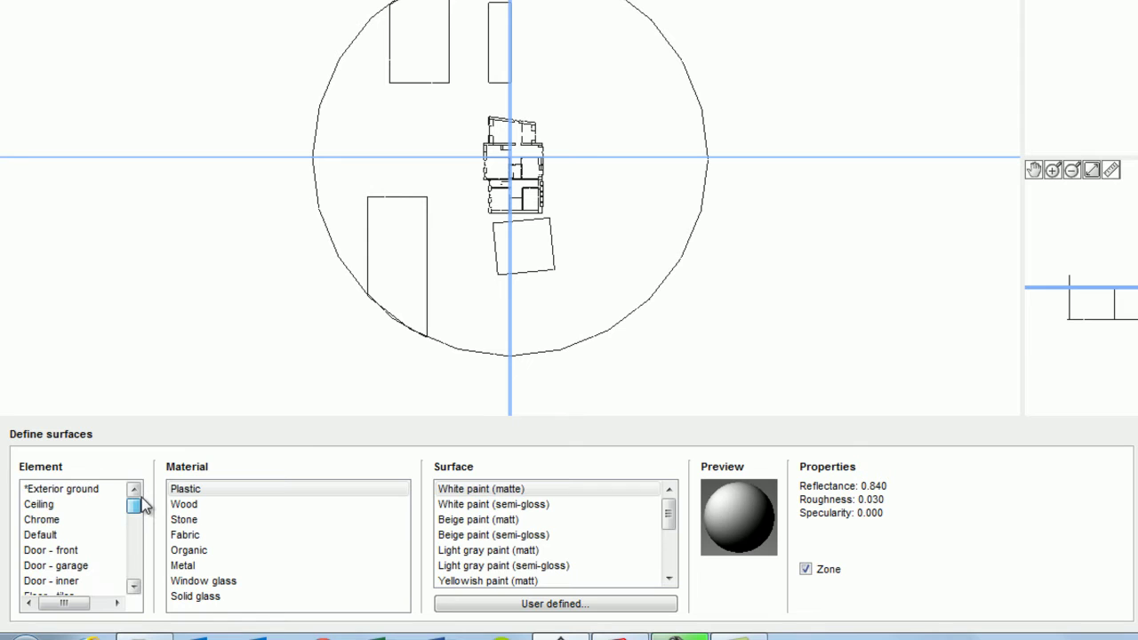
left_click(48, 490)
left_click(211, 549)
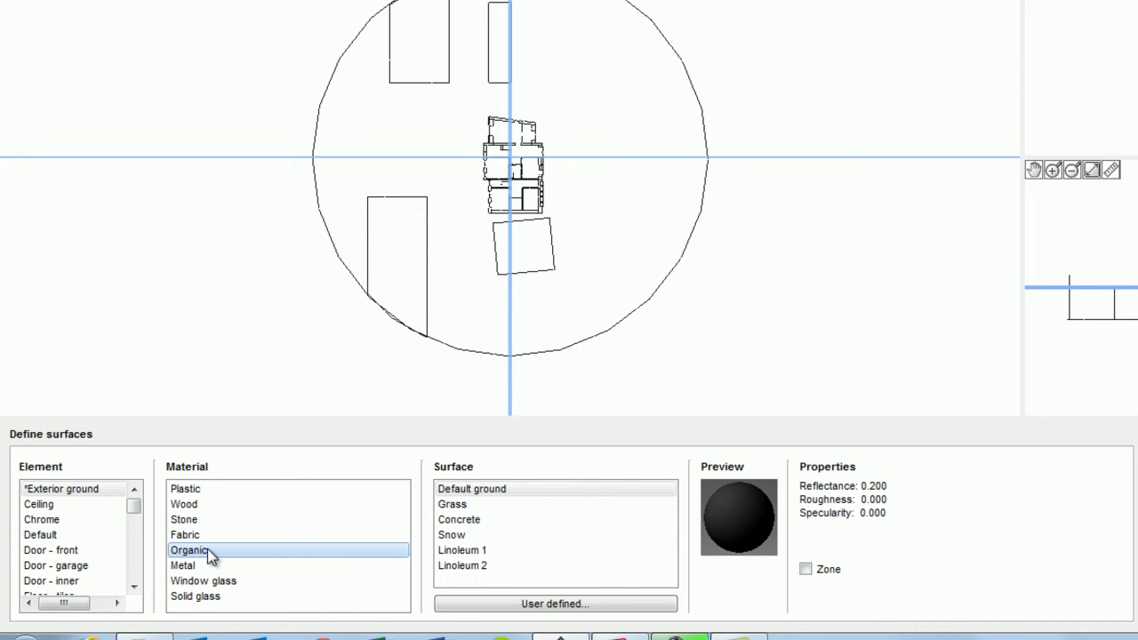
left_click(41, 505)
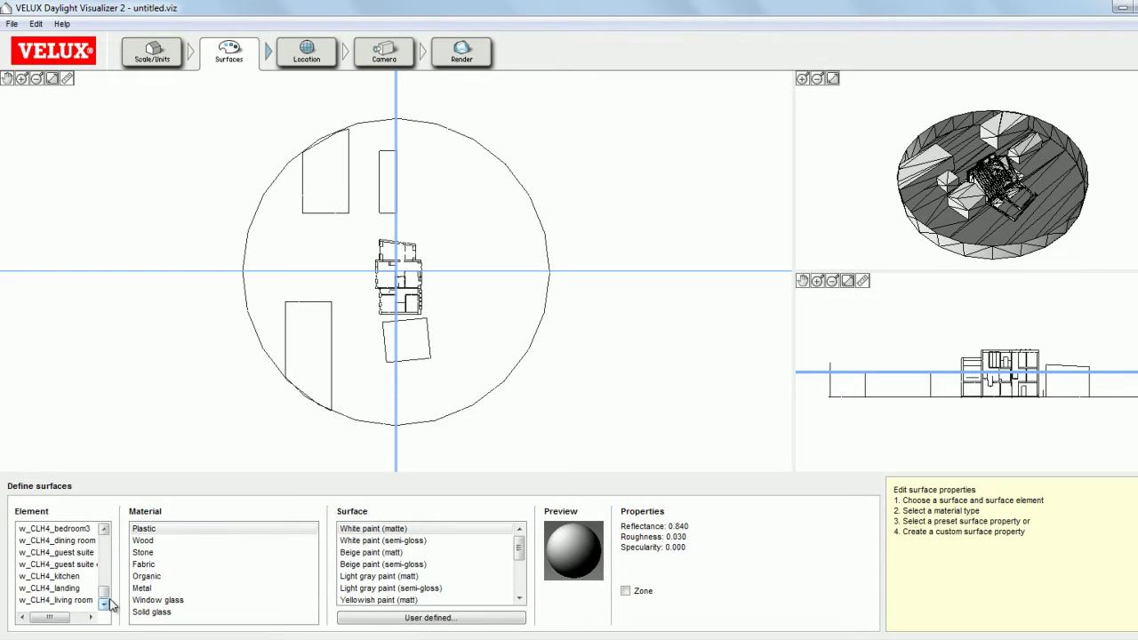
Set the site location to London.
left_click(331, 57)
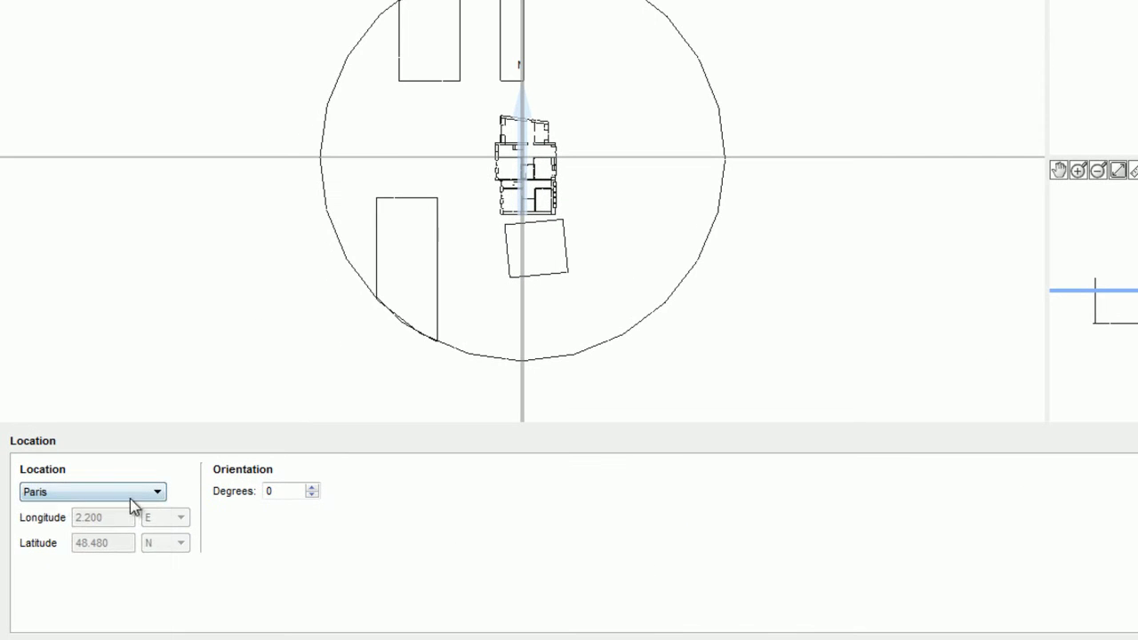
left_click(100, 525)
scroll(85, 587, "up", 3)
left_click(48, 523)
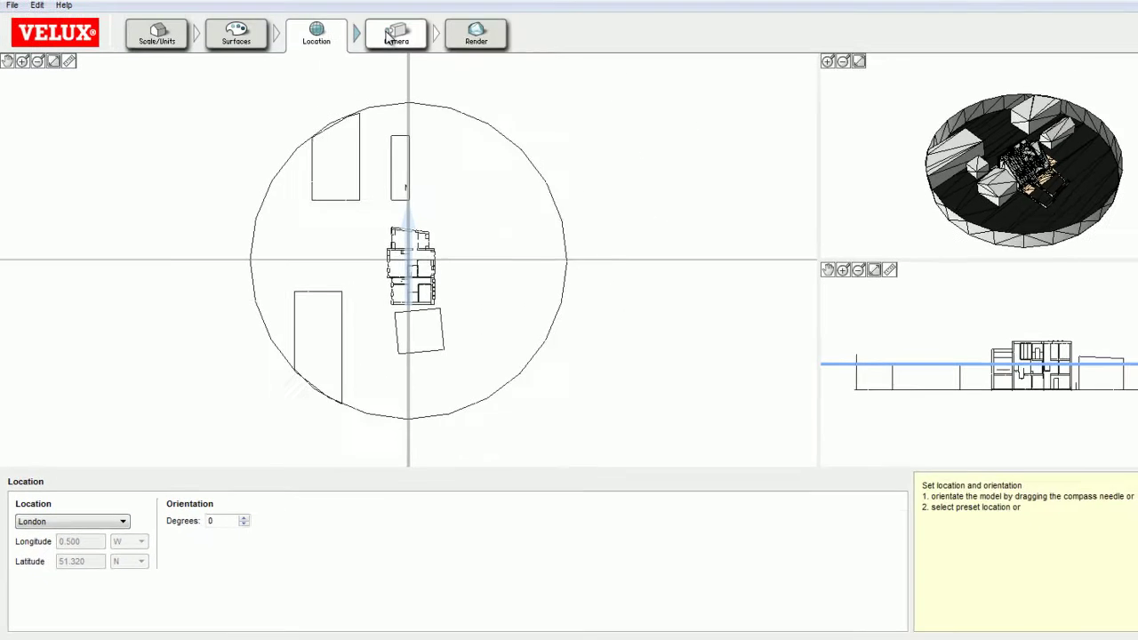
Create a custom plan-view output area tightly framed around the house.
left_click(391, 38)
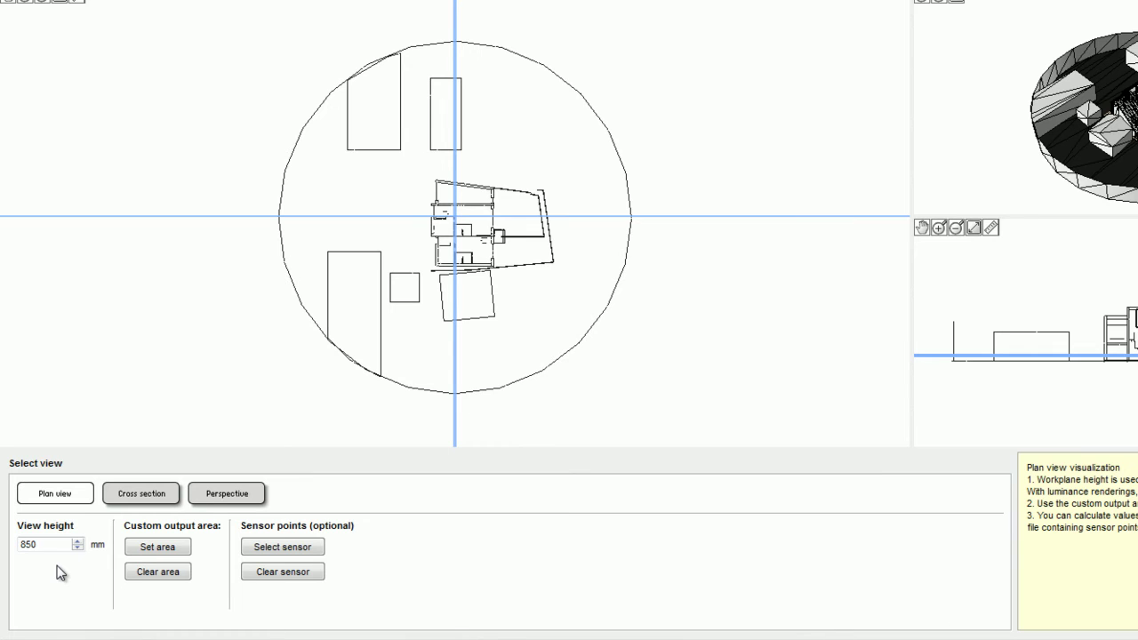
left_click(134, 548)
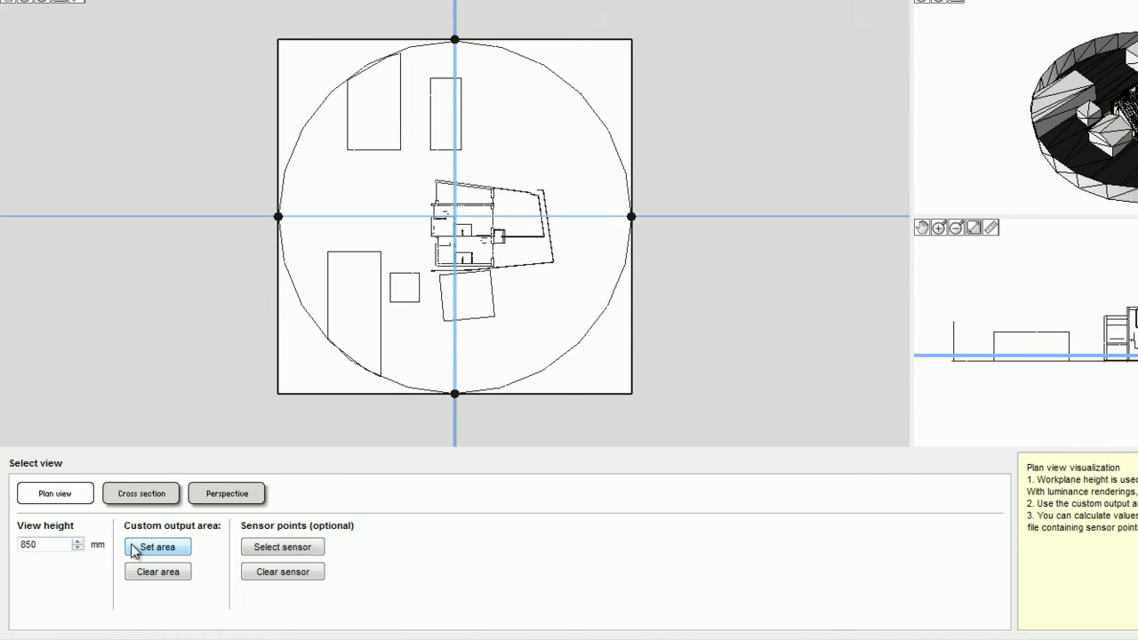
left_click_drag(454, 345, 572, 341)
left_click_drag(454, 38, 456, 168)
left_click_drag(277, 283, 417, 283)
left_click_drag(523, 391, 524, 286)
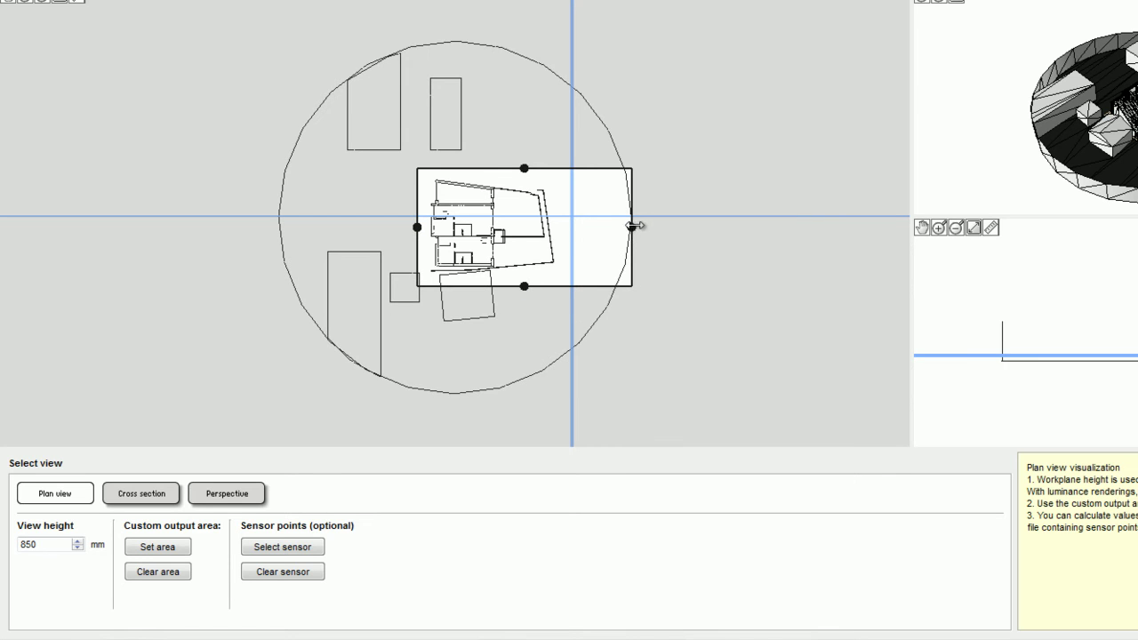
left_click_drag(614, 228, 518, 256)
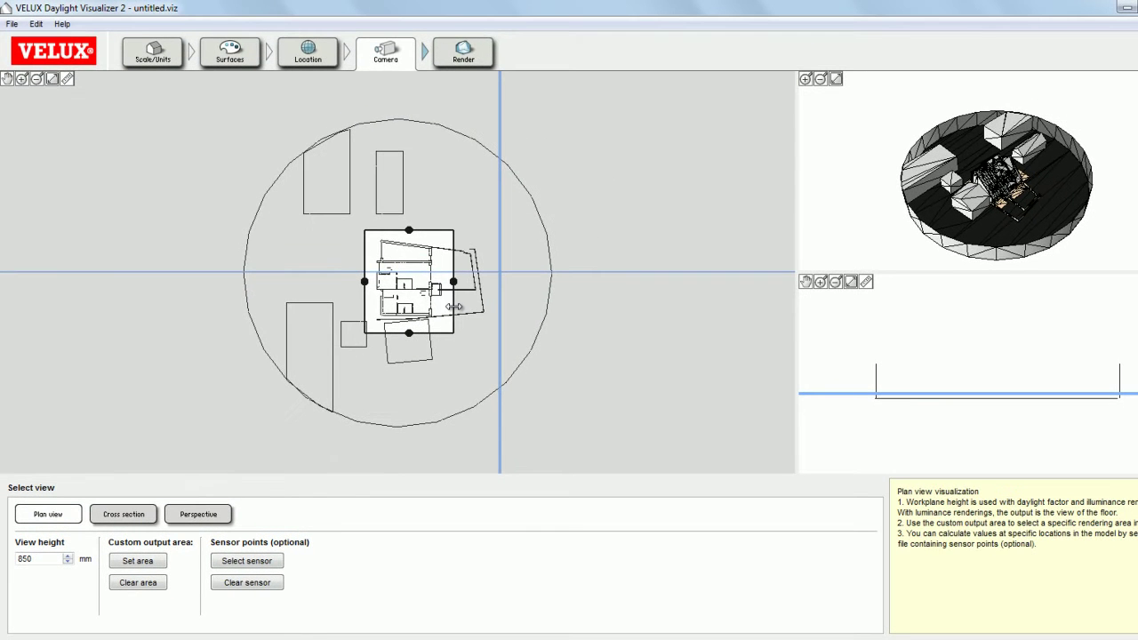
left_click(467, 51)
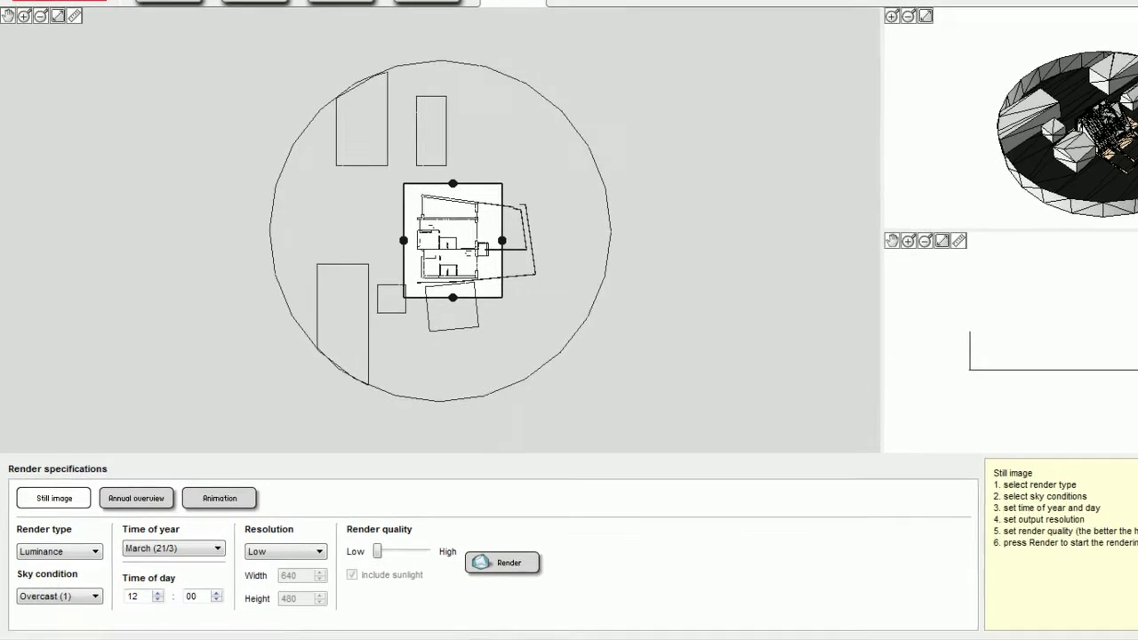
Render a Daylight factor image of the house at High resolution.
left_click(86, 562)
left_click(80, 583)
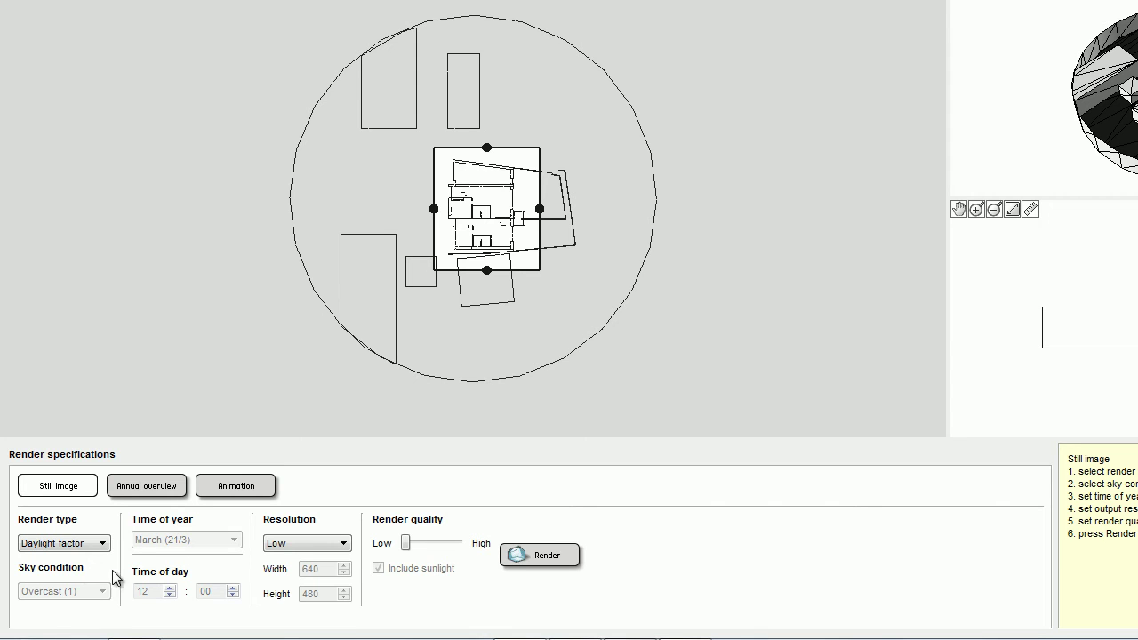
left_click(324, 543)
left_click(276, 583)
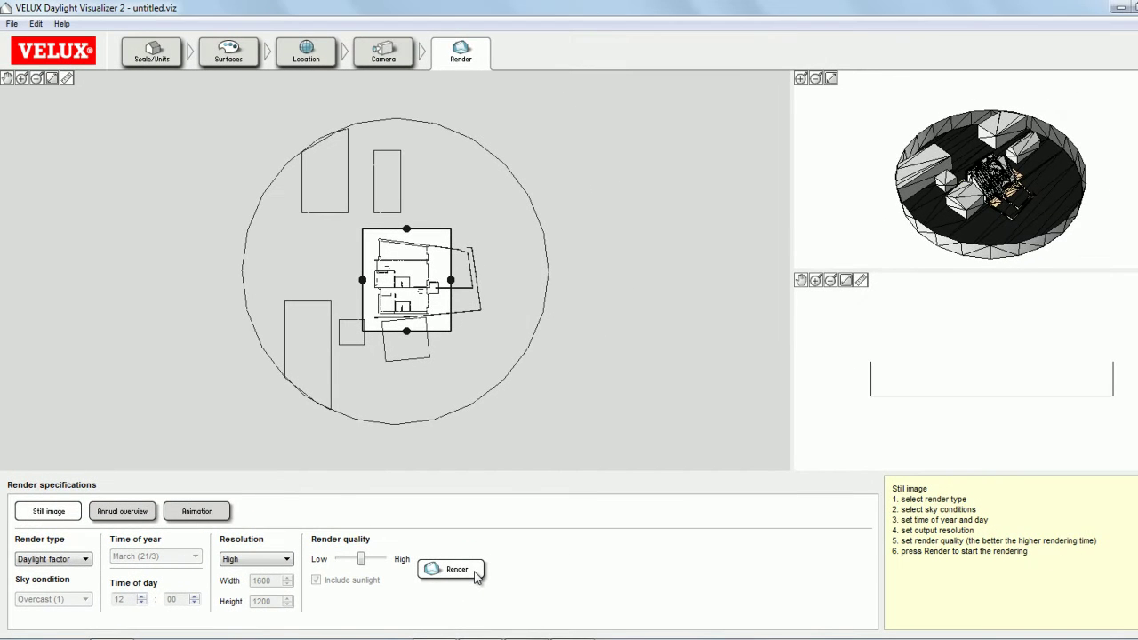
left_click(476, 575)
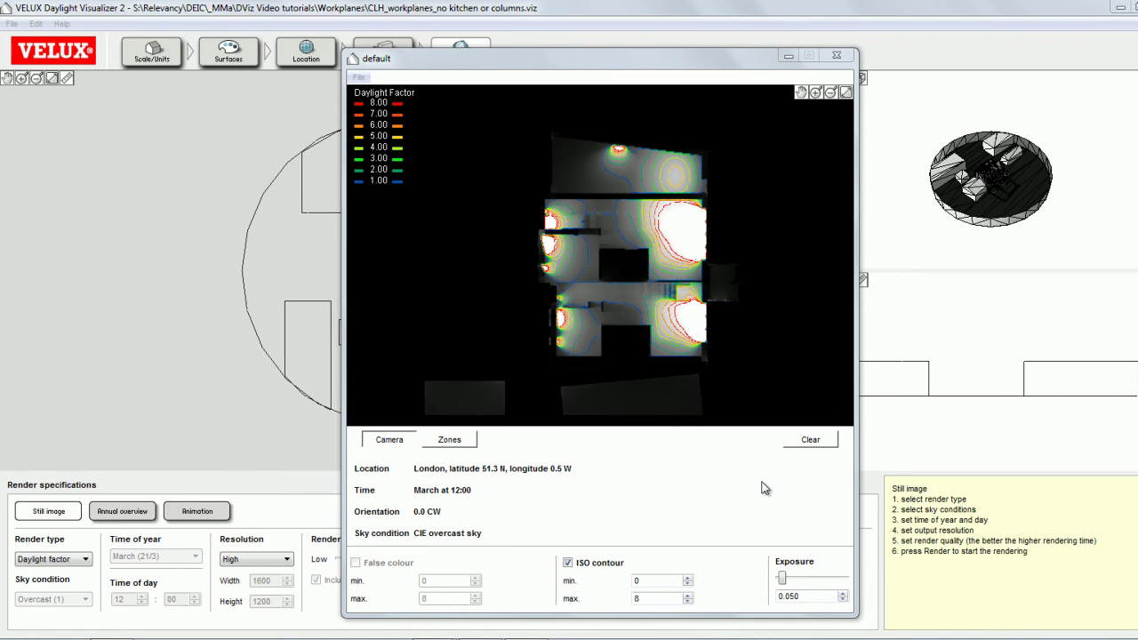
Show zone results and step through the zones to CLH4_living room.
left_click(474, 446)
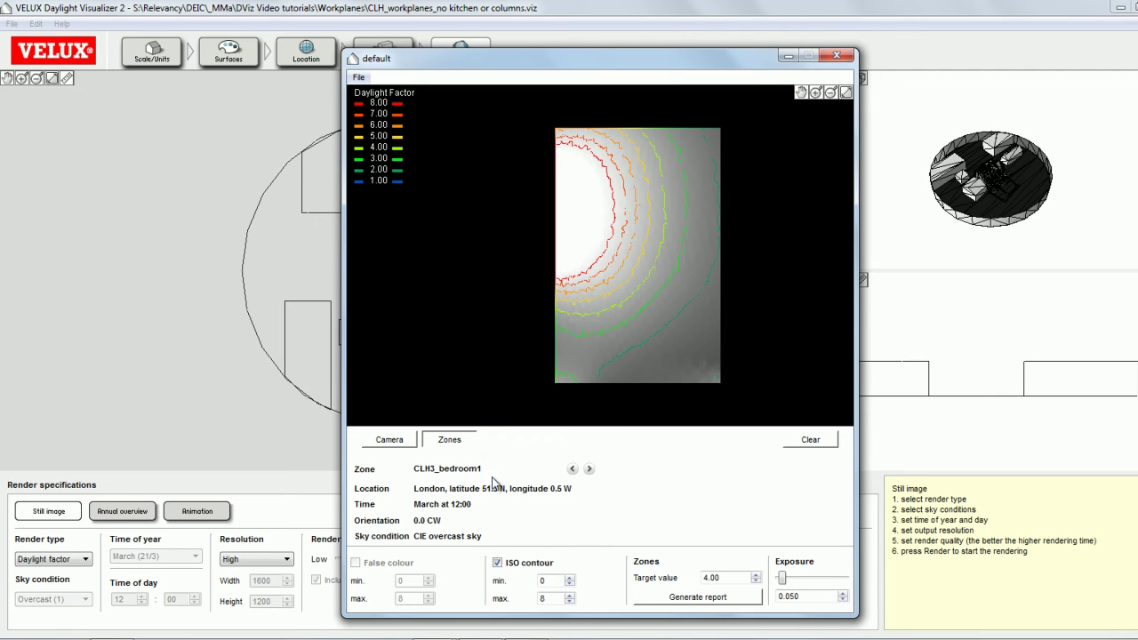
left_click(573, 470)
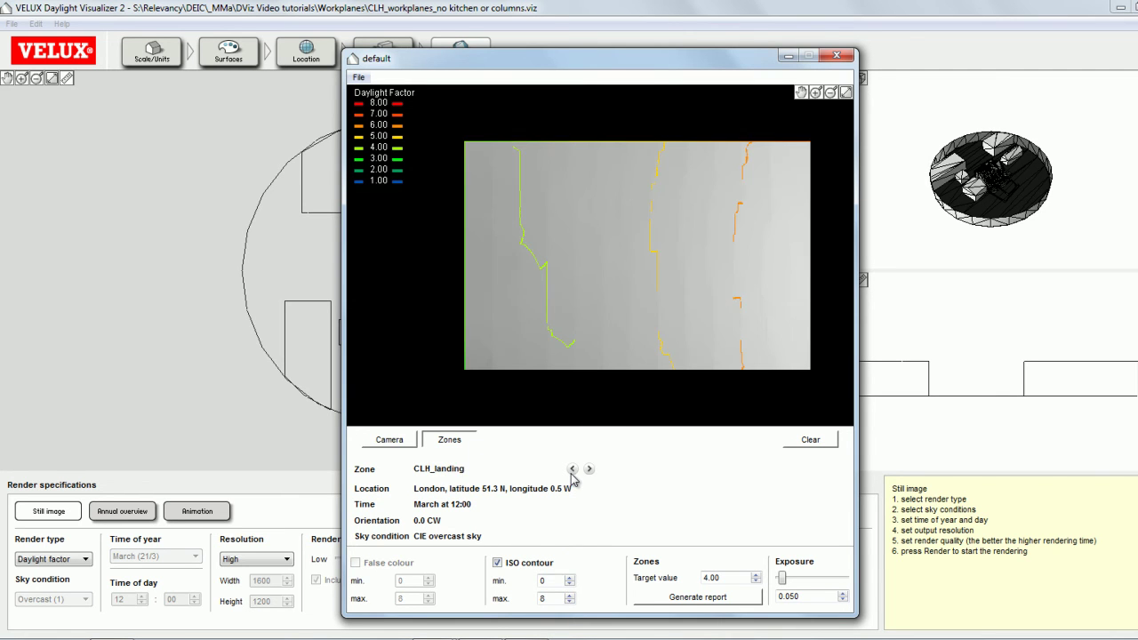
left_click(572, 470)
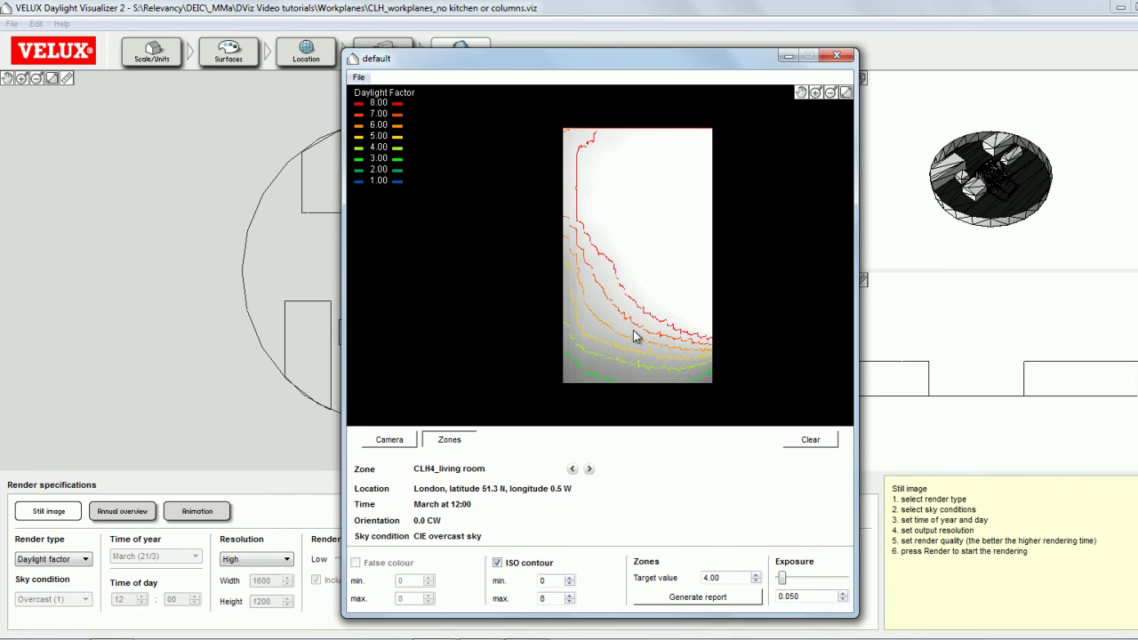
Change the zone's target daylight factor from 4.00 to 2.00.
mouse_move(633, 329)
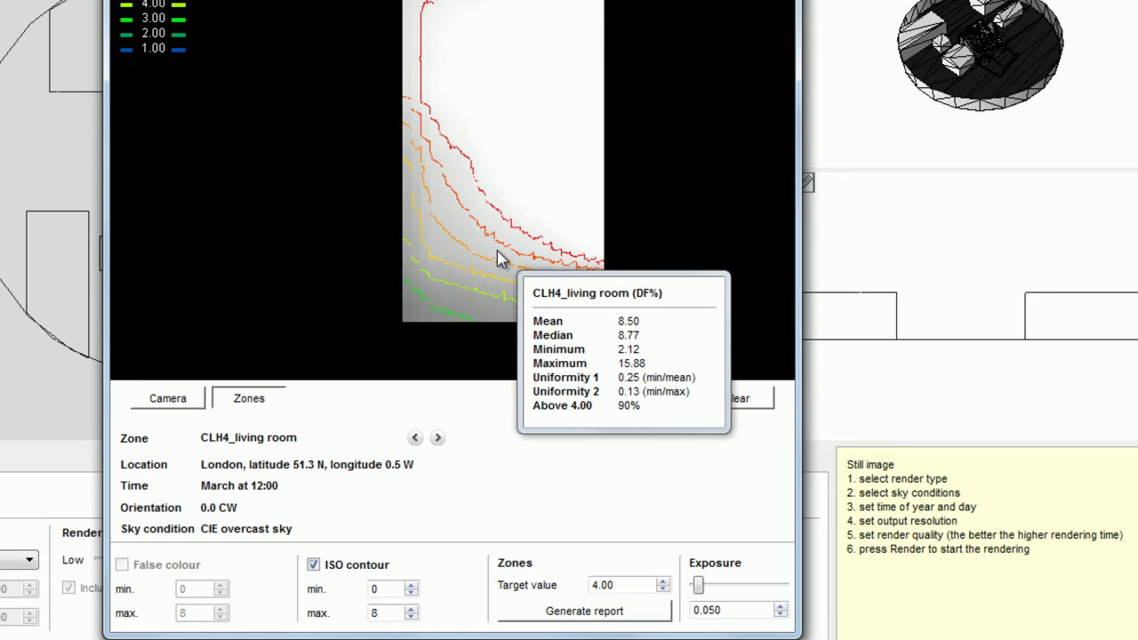
left_click_drag(622, 582, 573, 599)
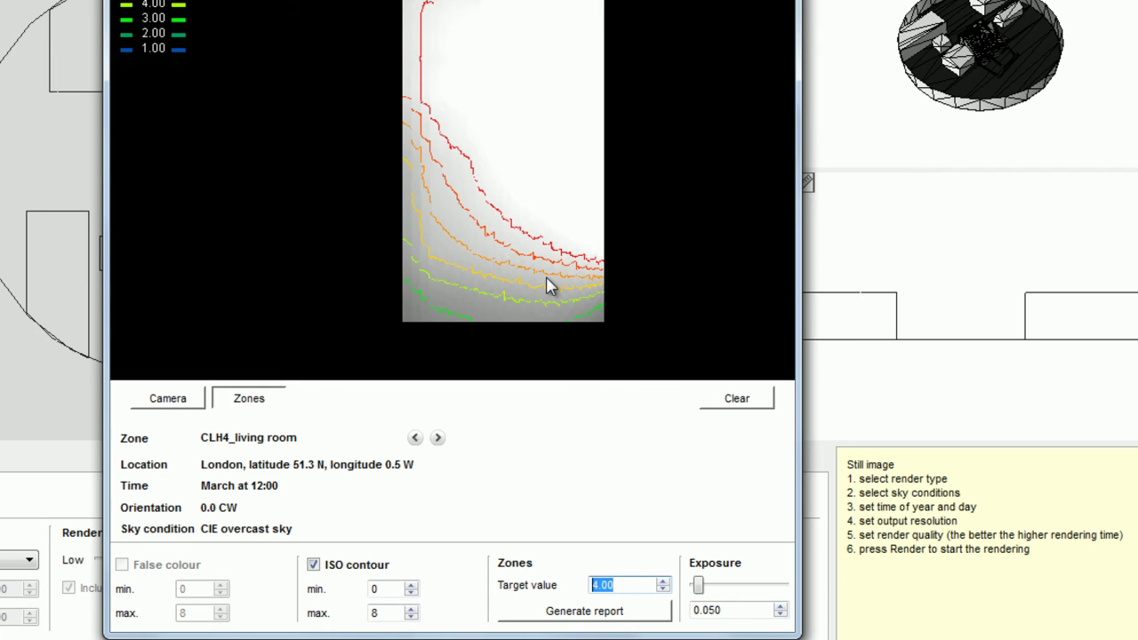
type("2")
key("Return")
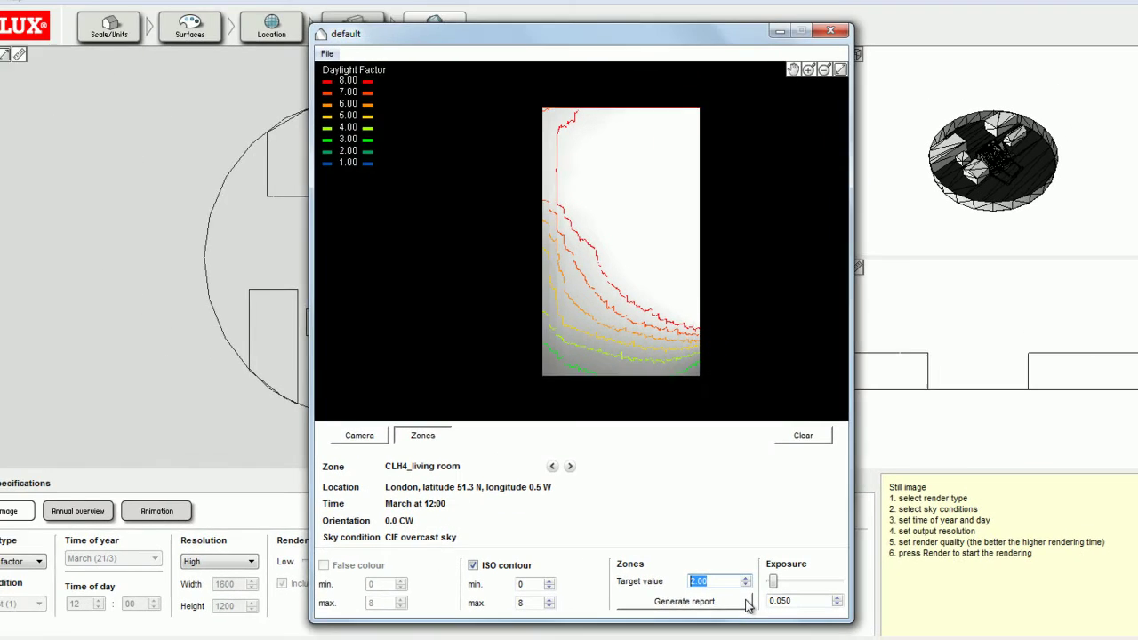
Generate the zone report and create a new folder named report.
left_click(762, 602)
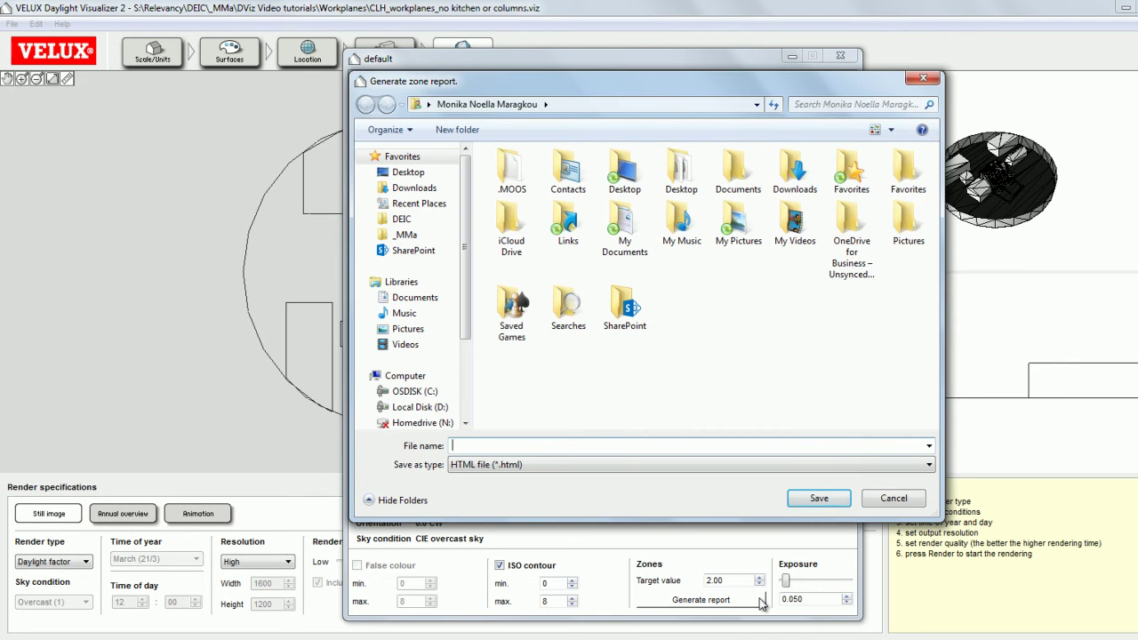
right_click(657, 386)
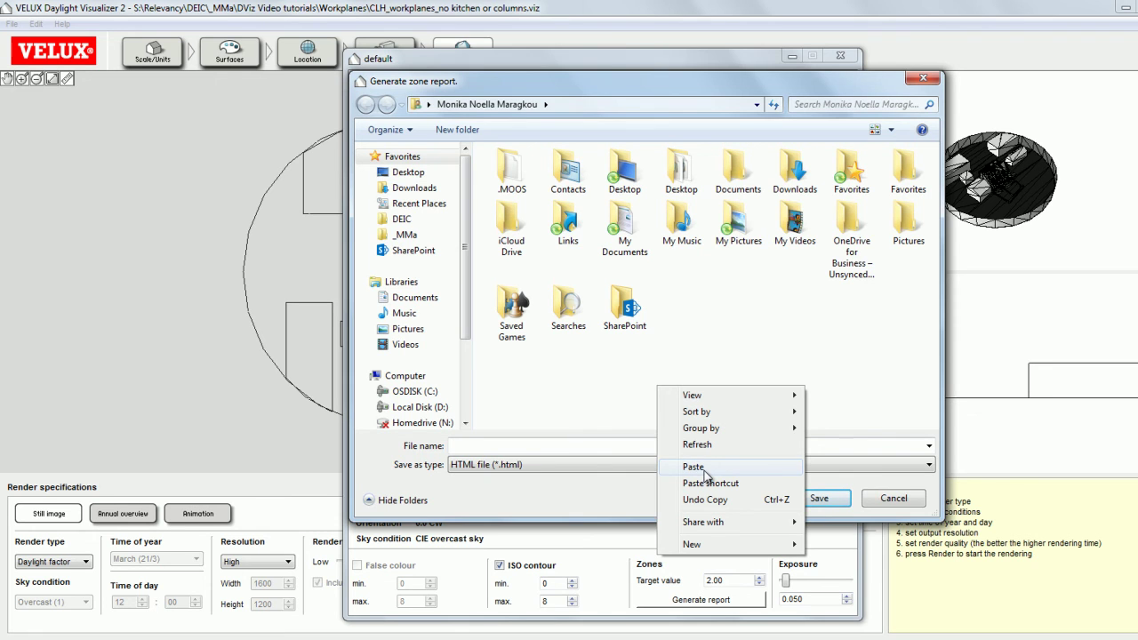
mouse_move(703, 545)
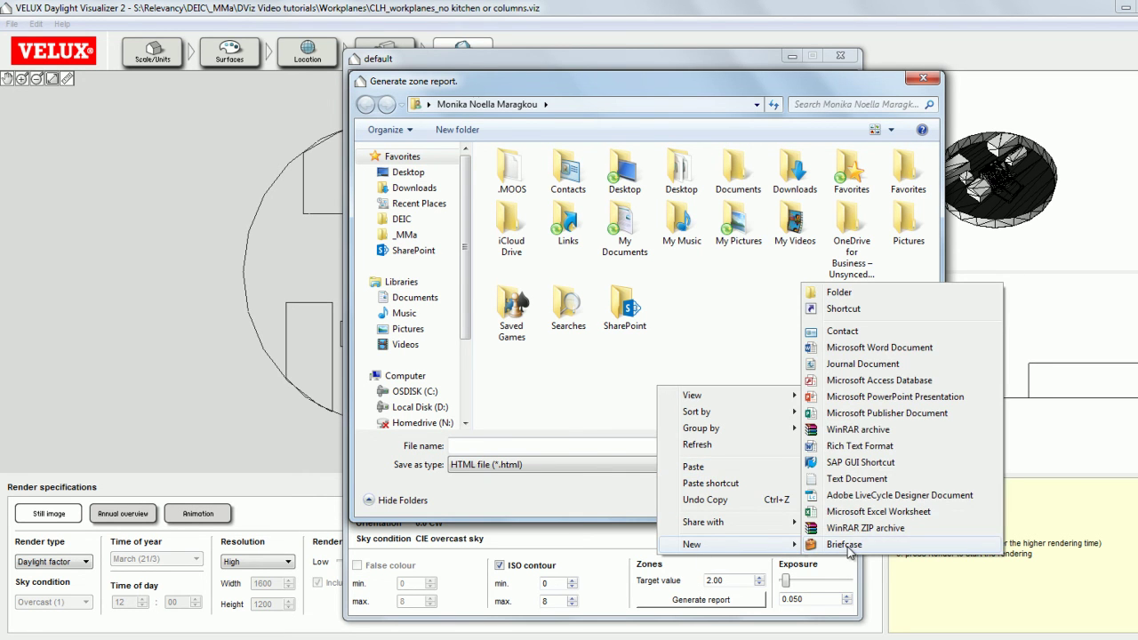
left_click(839, 293)
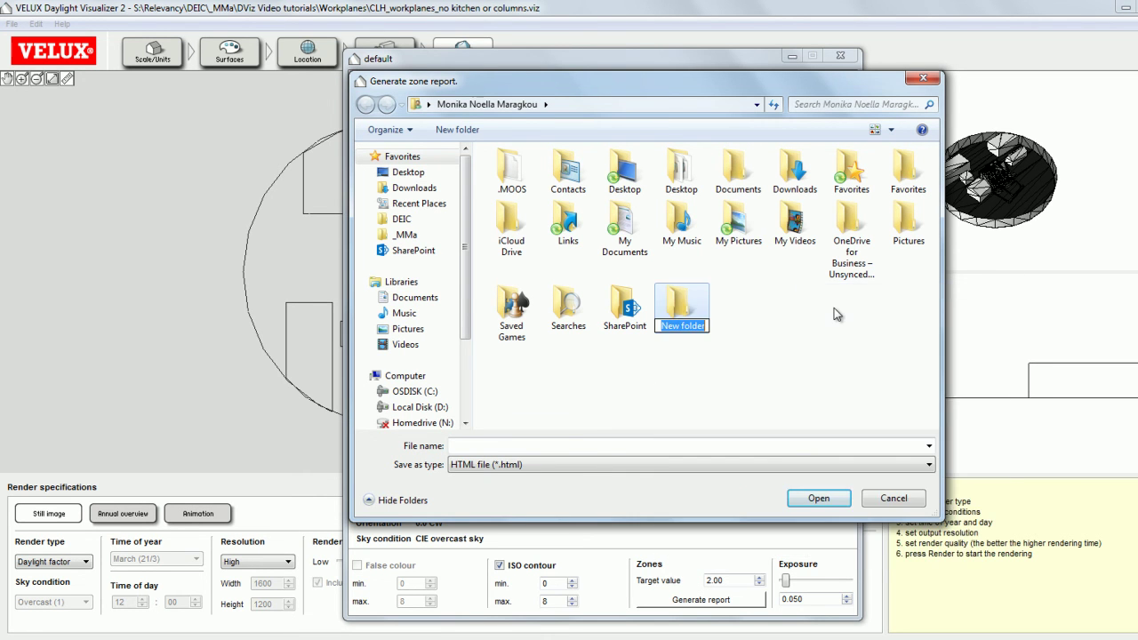
type("report")
key("Return")
Save the report as report.html inside the report folder.
double_click(706, 305)
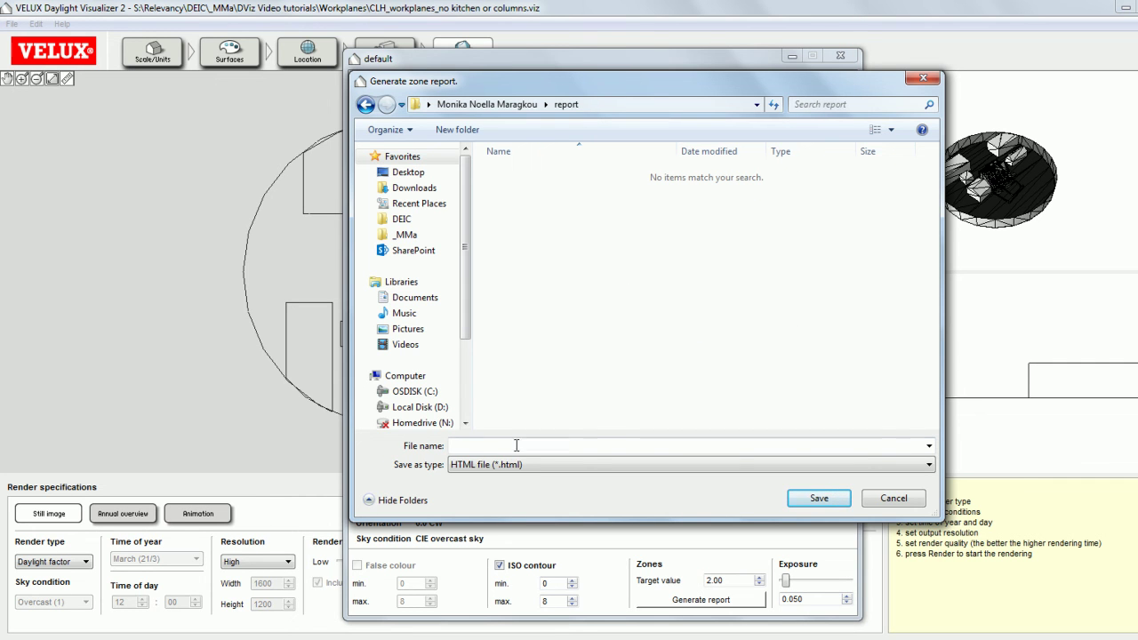
type("report")
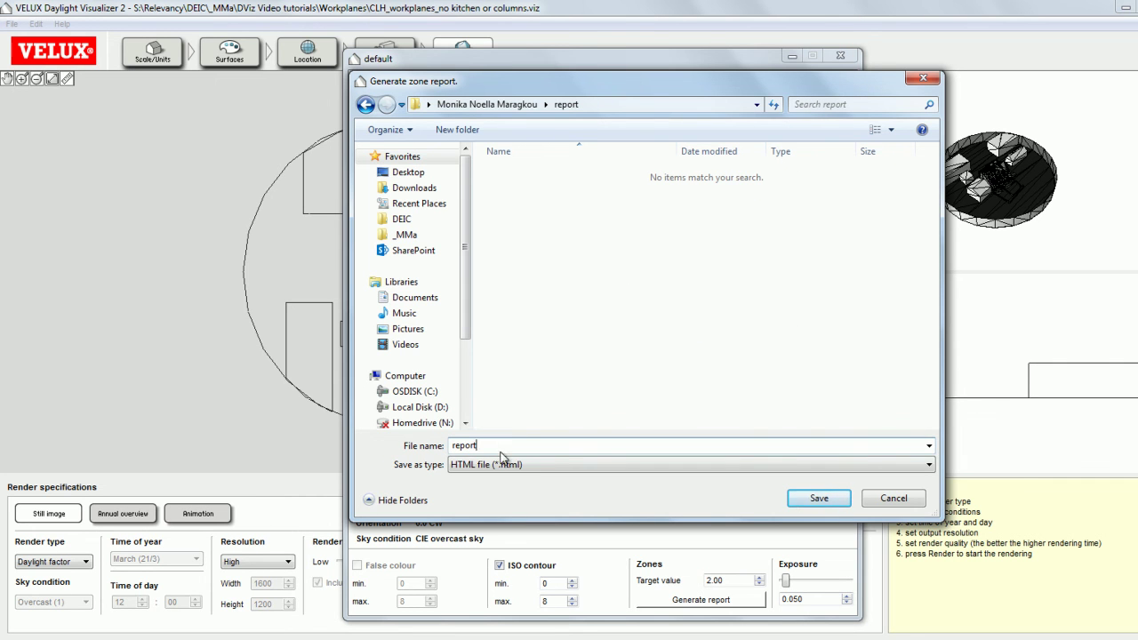
left_click(805, 504)
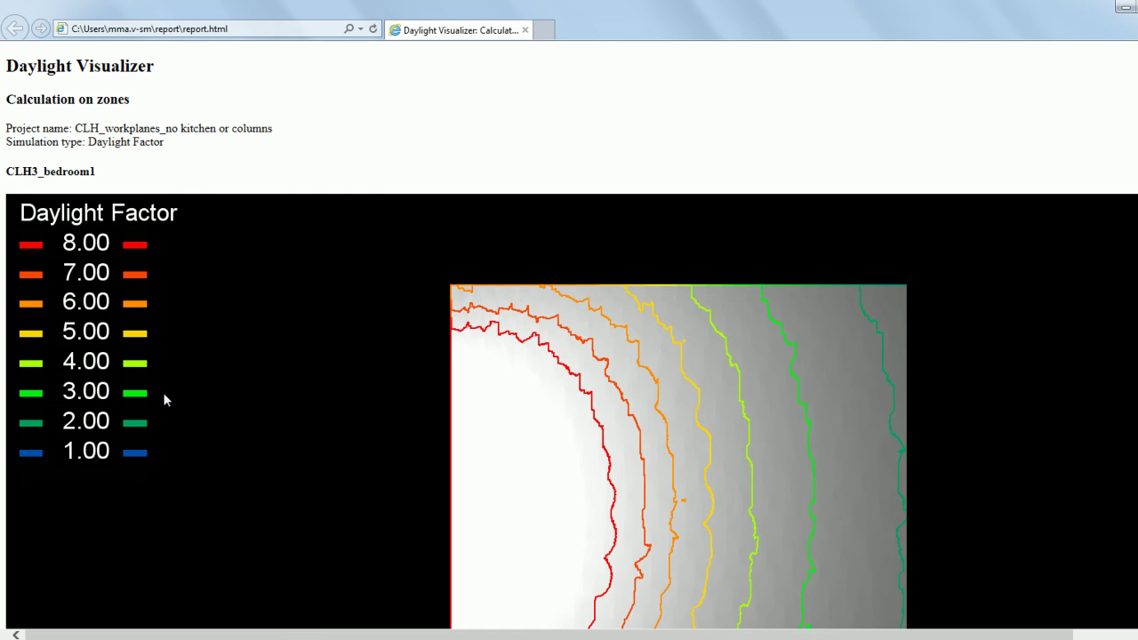
scroll(163, 392, "down", 10)
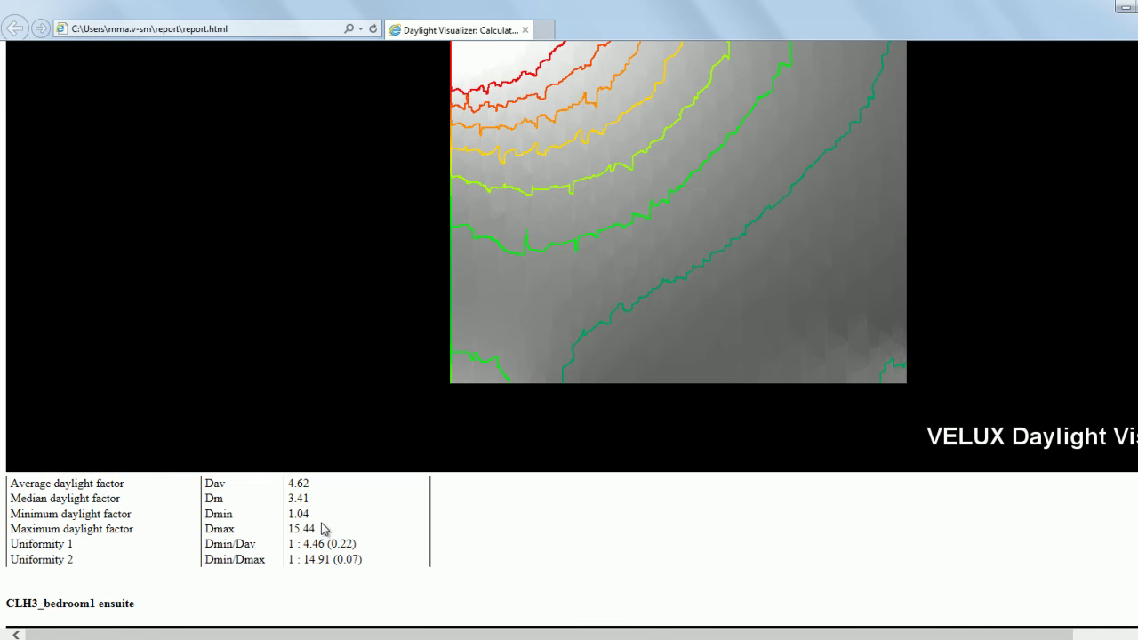
scroll(323, 528, "down", 15)
scroll(324, 533, "down", 3)
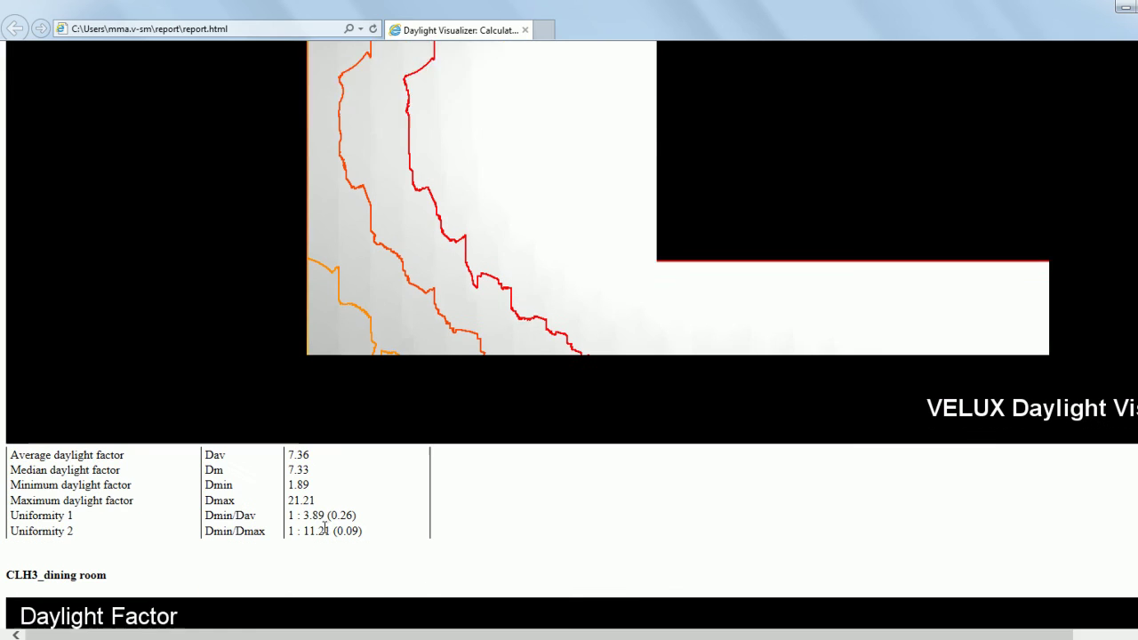
scroll(674, 208, "down", 3)
scroll(673, 221, "down", 10)
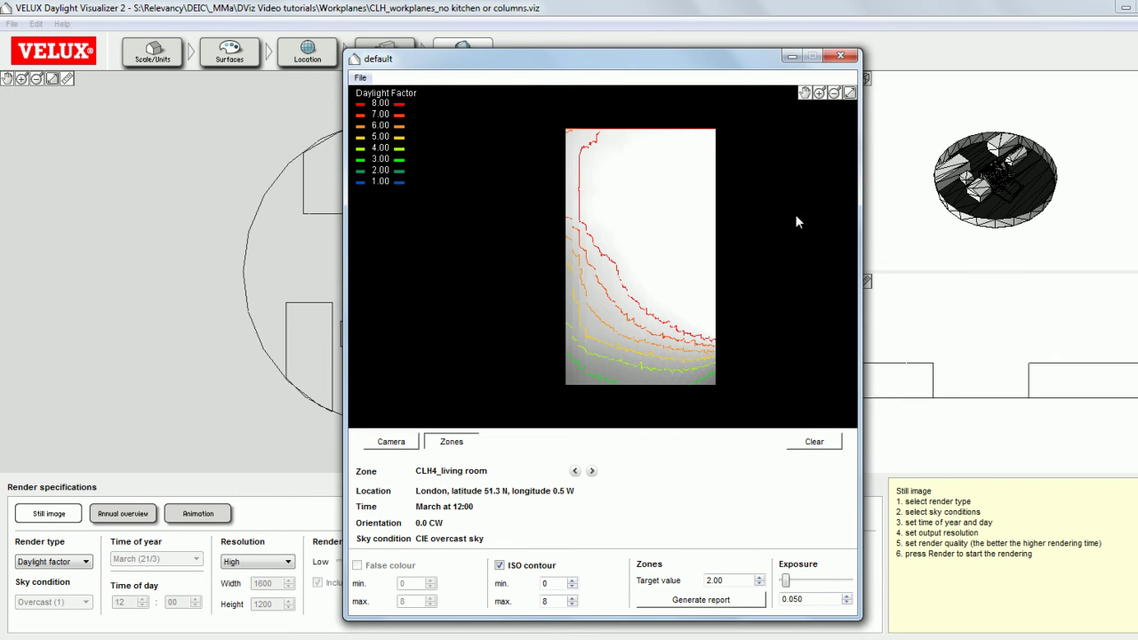
mouse_move(786, 230)
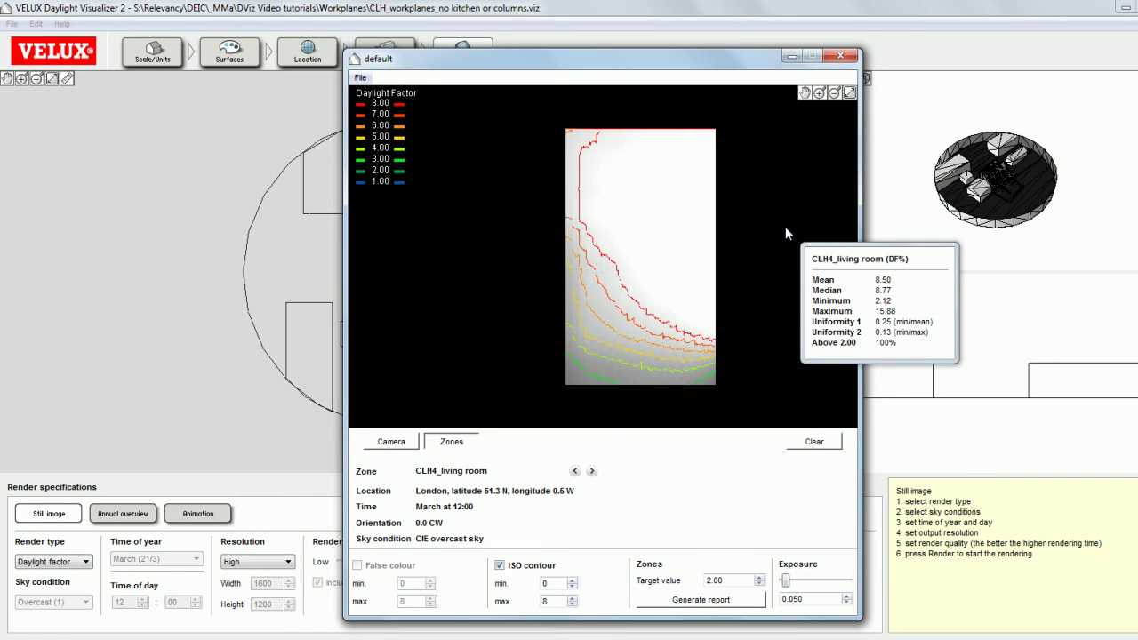